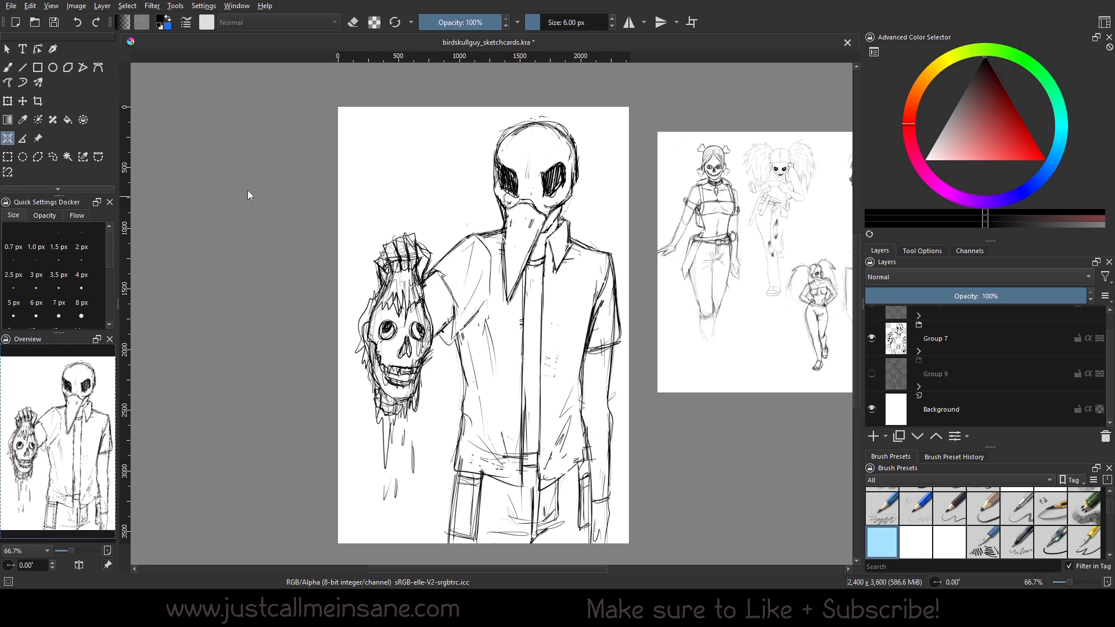
- Show the Assistant tool's options and look through the available assistant types
click(915, 250)
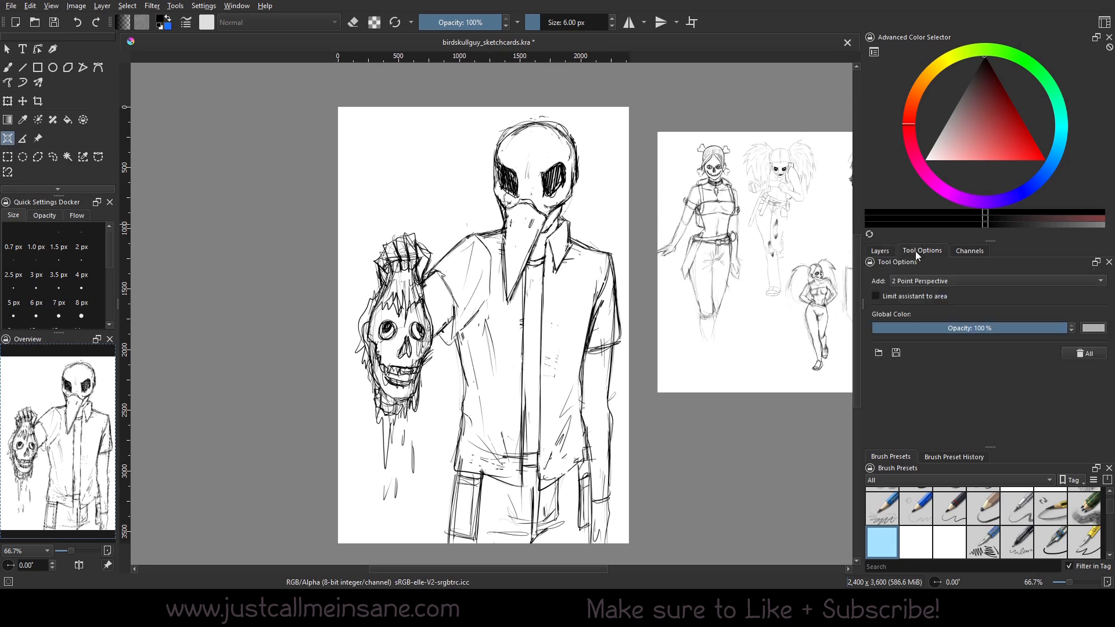
click(978, 283)
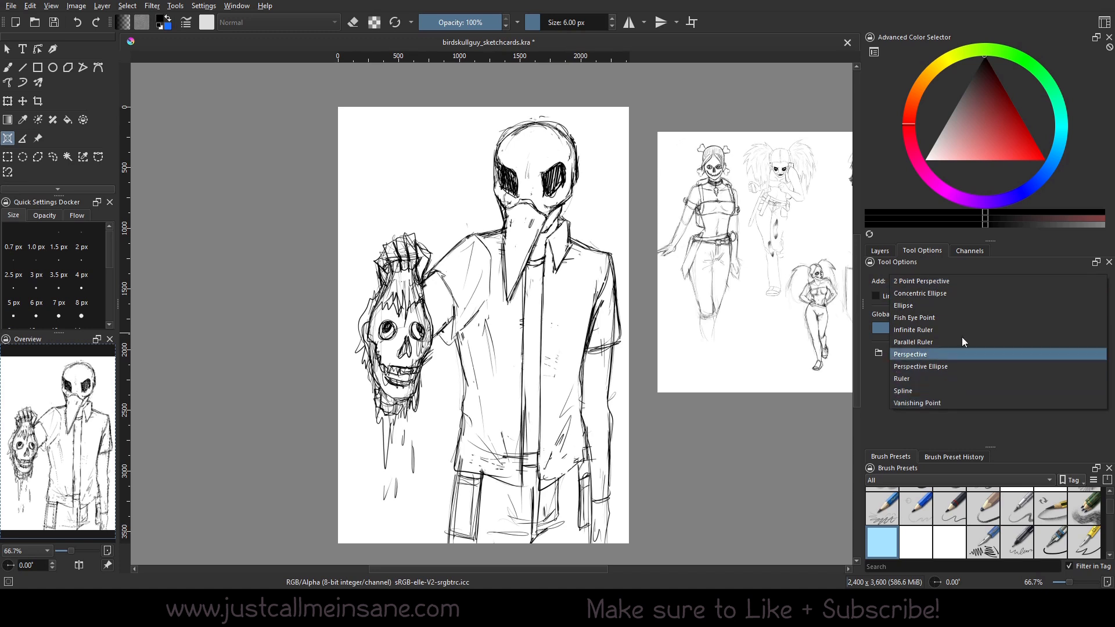
click(963, 425)
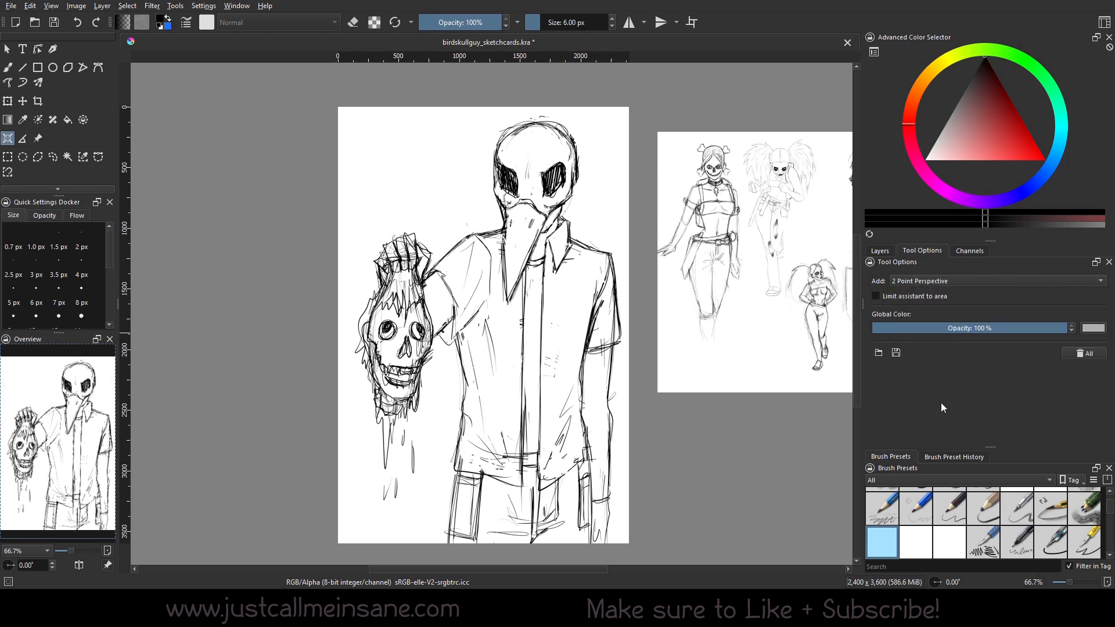
- Examine the assistants' global opacity and color choices and the dialog for loading a saved assistant, cancelling both dialogs
drag(932, 327, 1093, 335)
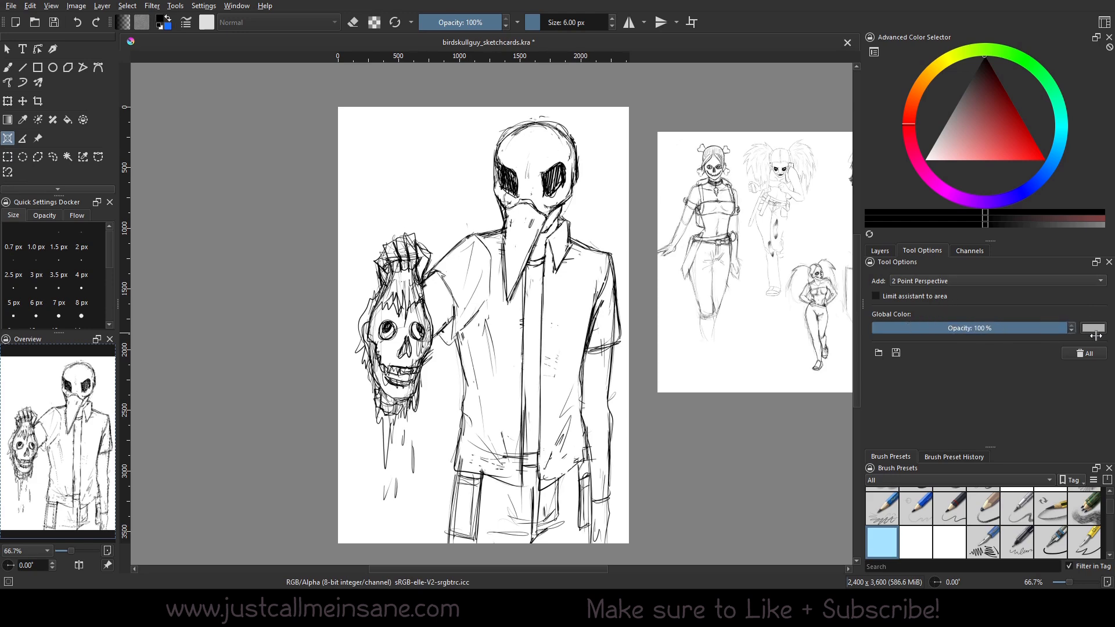
click(1094, 328)
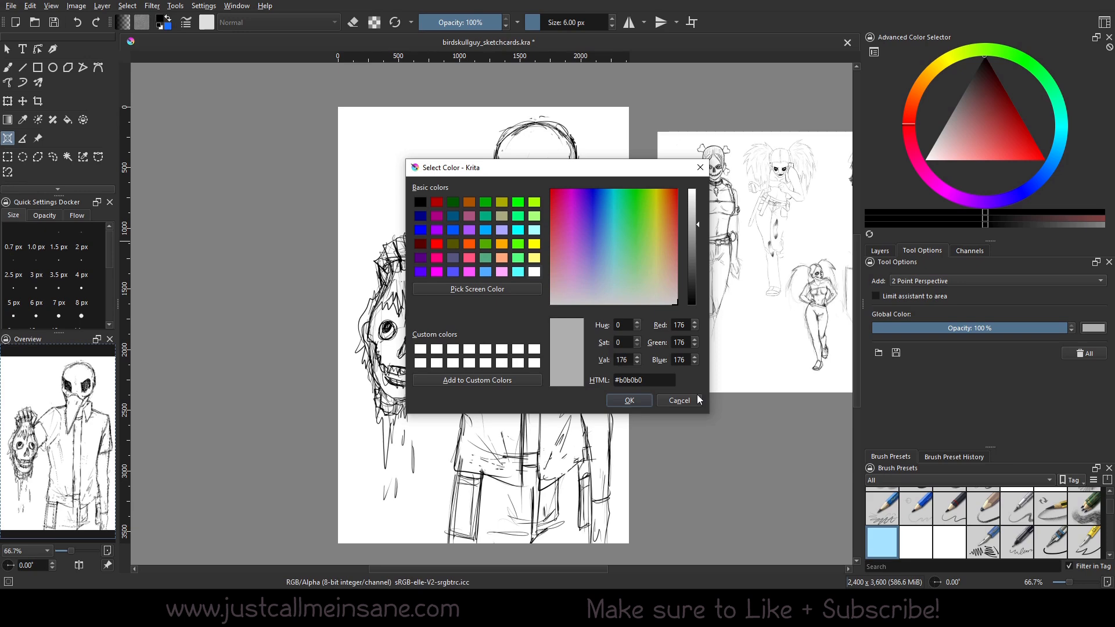
click(680, 396)
click(882, 354)
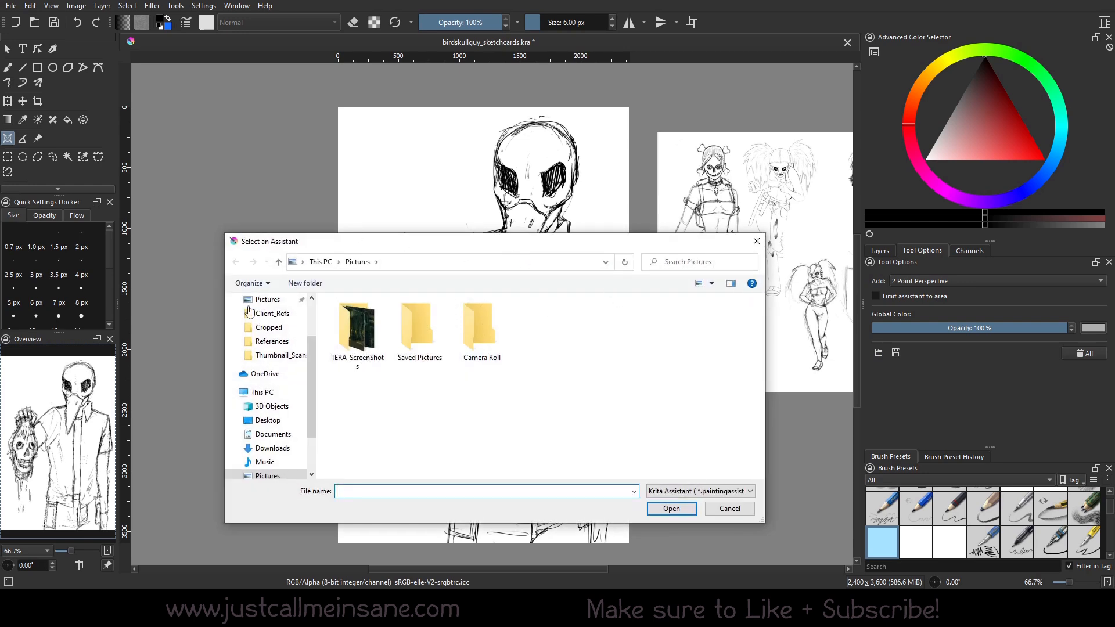
click(726, 510)
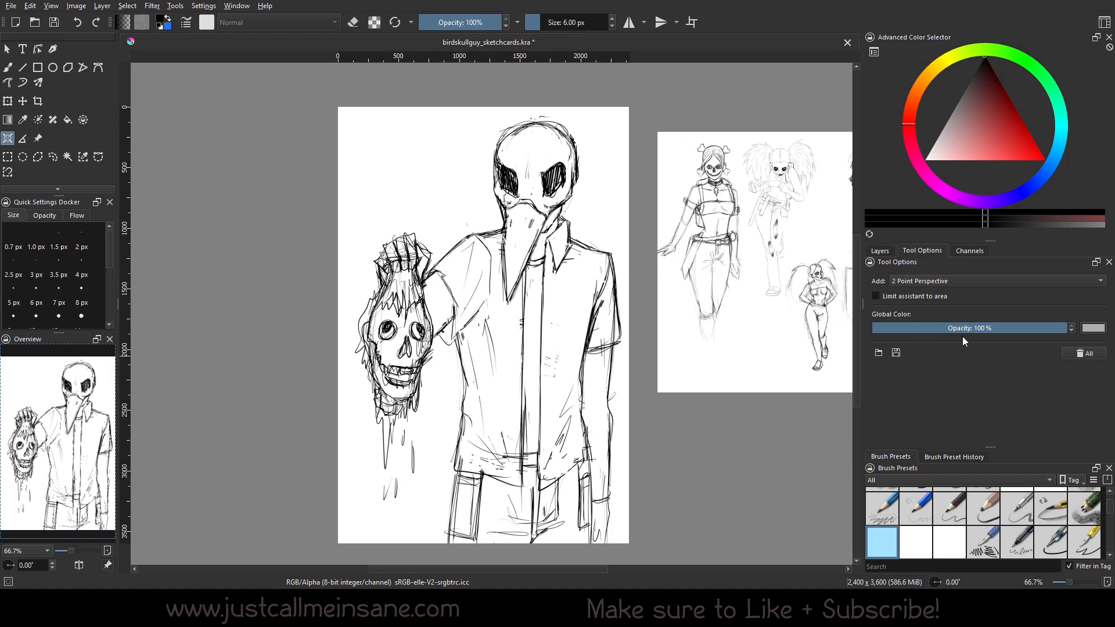
- Go through the assistant types one by one, from Concentric Ellipse to Vanishing Point, and examine the options each offers
click(966, 280)
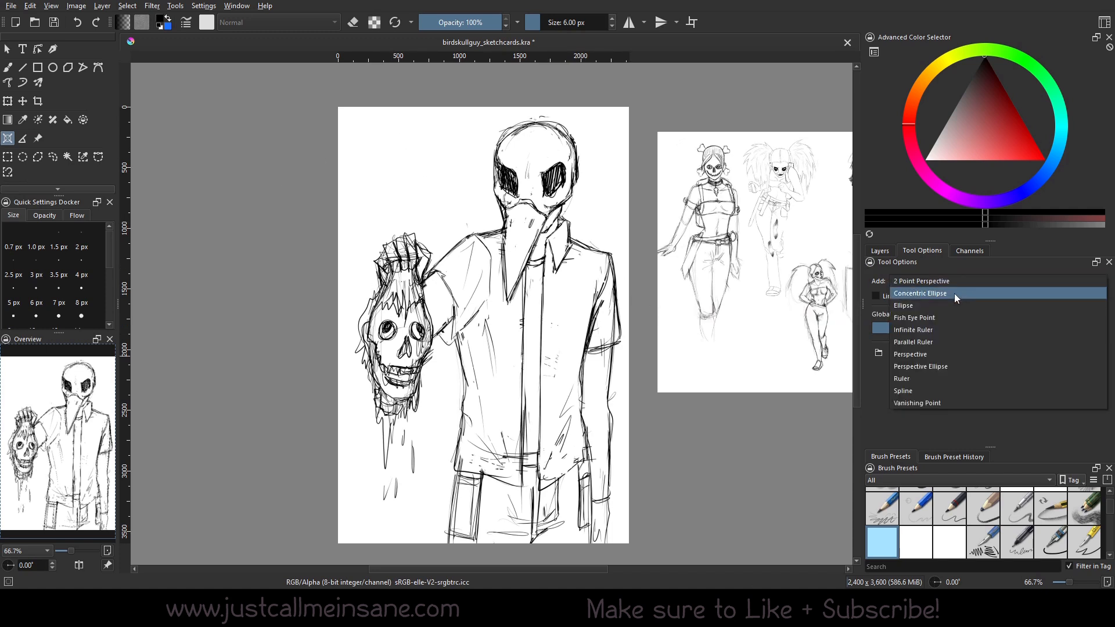
click(953, 294)
click(953, 280)
click(953, 298)
click(952, 280)
click(946, 299)
click(943, 281)
click(939, 273)
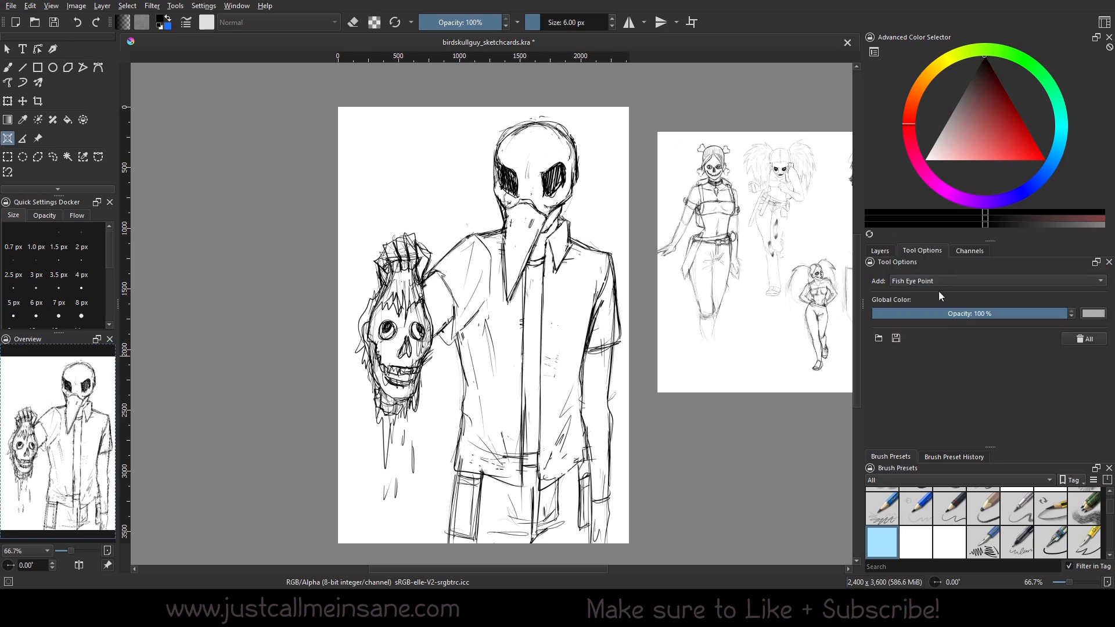
click(939, 284)
click(938, 299)
click(939, 281)
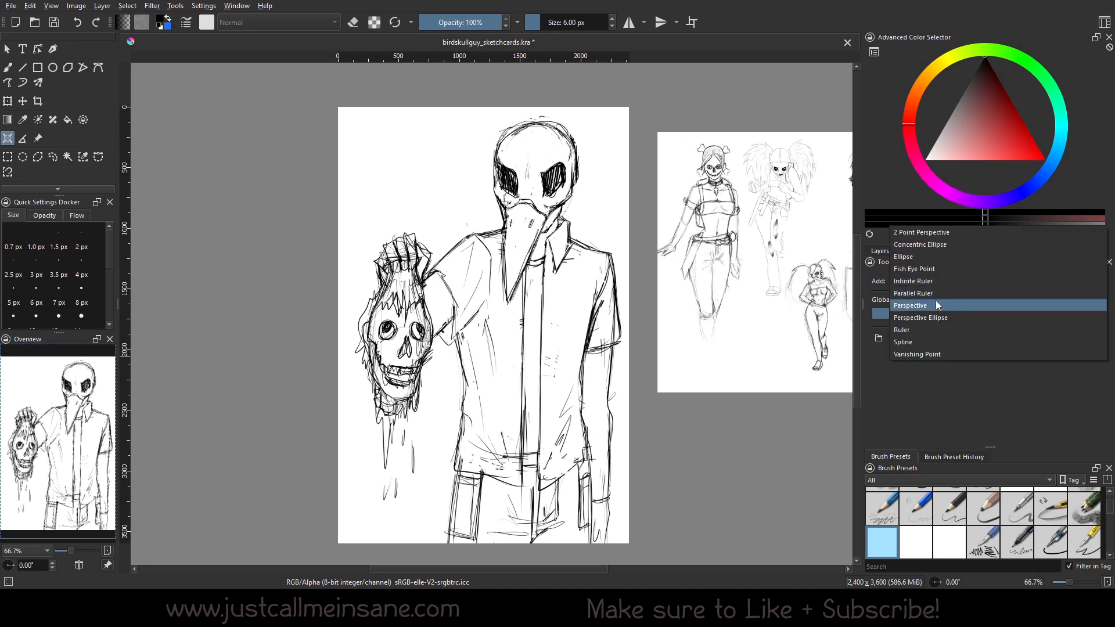
click(936, 297)
click(935, 284)
click(938, 293)
click(937, 284)
click(935, 296)
click(934, 284)
click(933, 298)
click(939, 281)
click(938, 293)
click(939, 287)
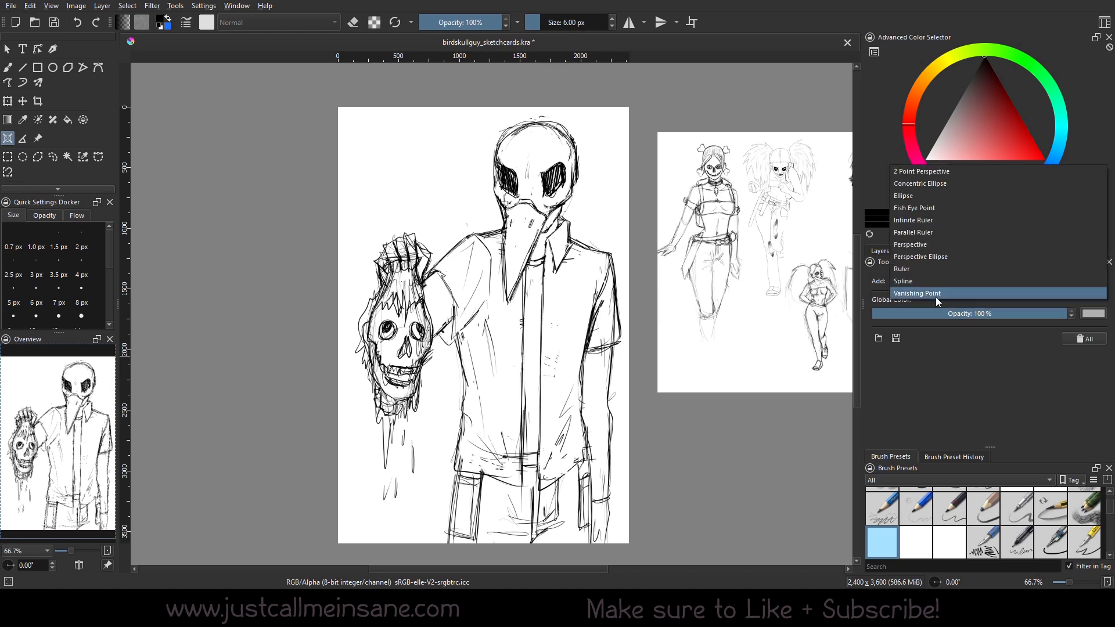
click(935, 297)
- Add a wide, tilted Concentric Ellipse assistant across the bird-skull figure's chest and the hanging skull
click(935, 287)
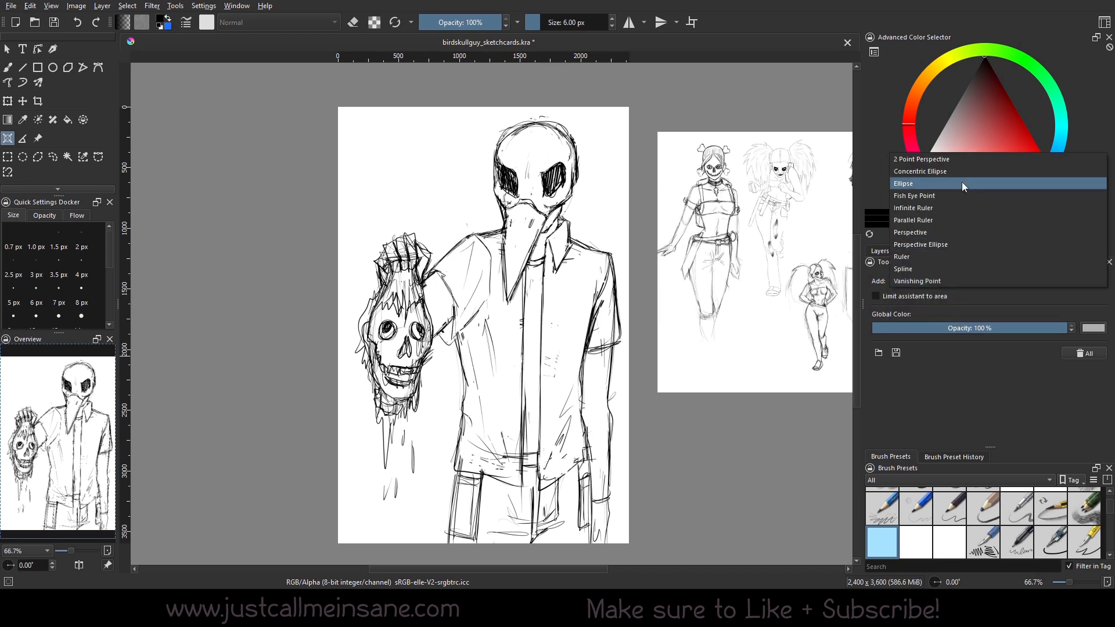
click(950, 167)
click(463, 196)
click(496, 346)
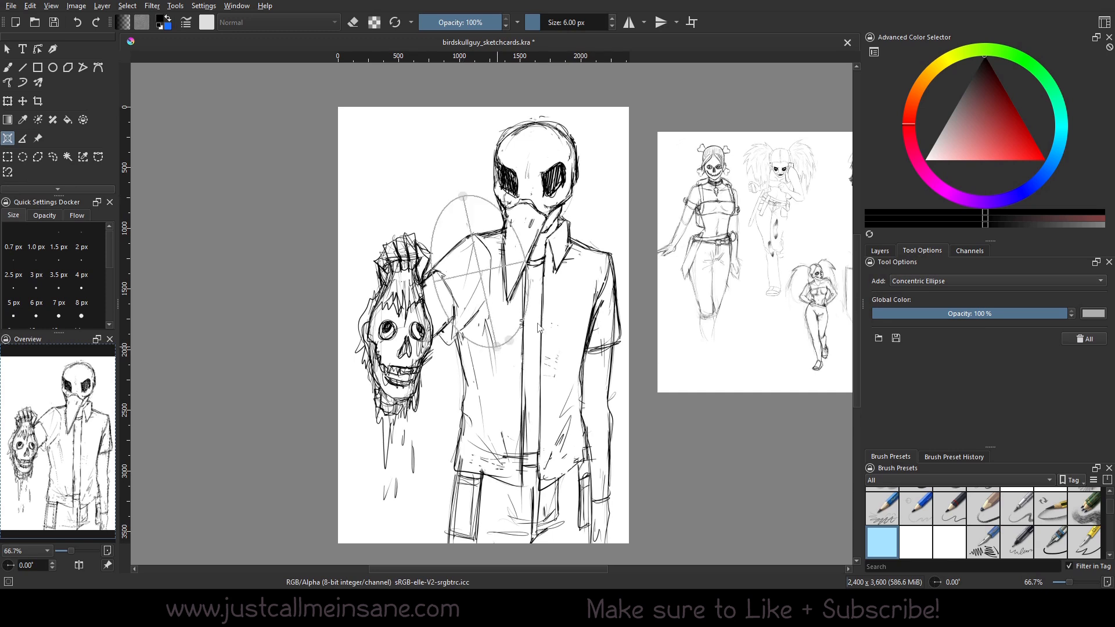
click(599, 230)
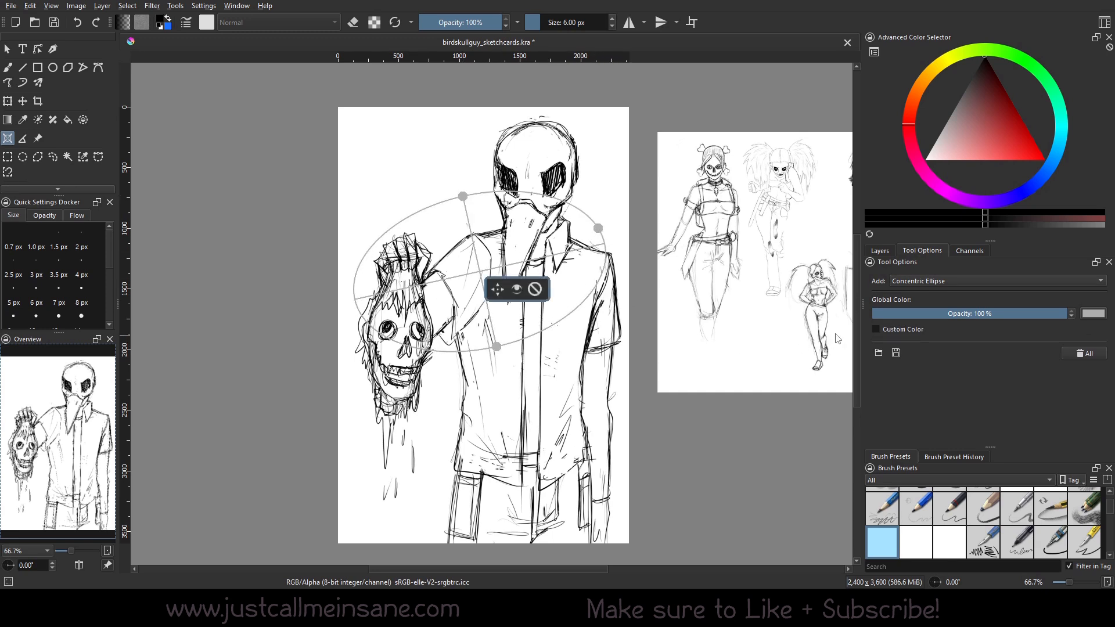
- Give the ellipse assistant on the chest a custom mauve-pink color at 100% opacity
click(876, 329)
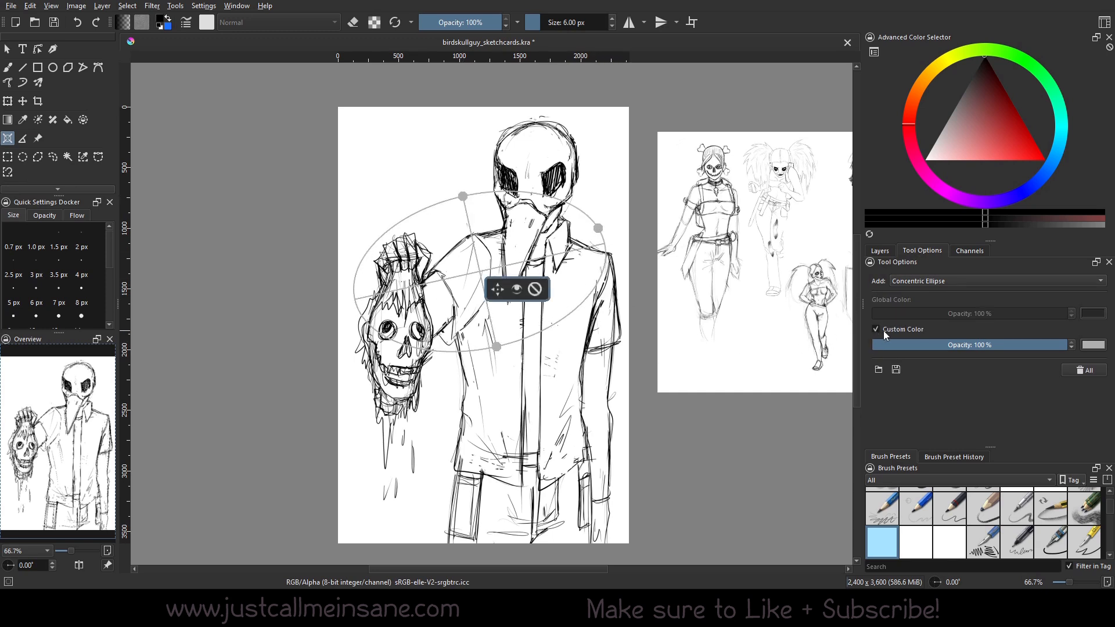
click(885, 335)
click(885, 334)
click(1094, 346)
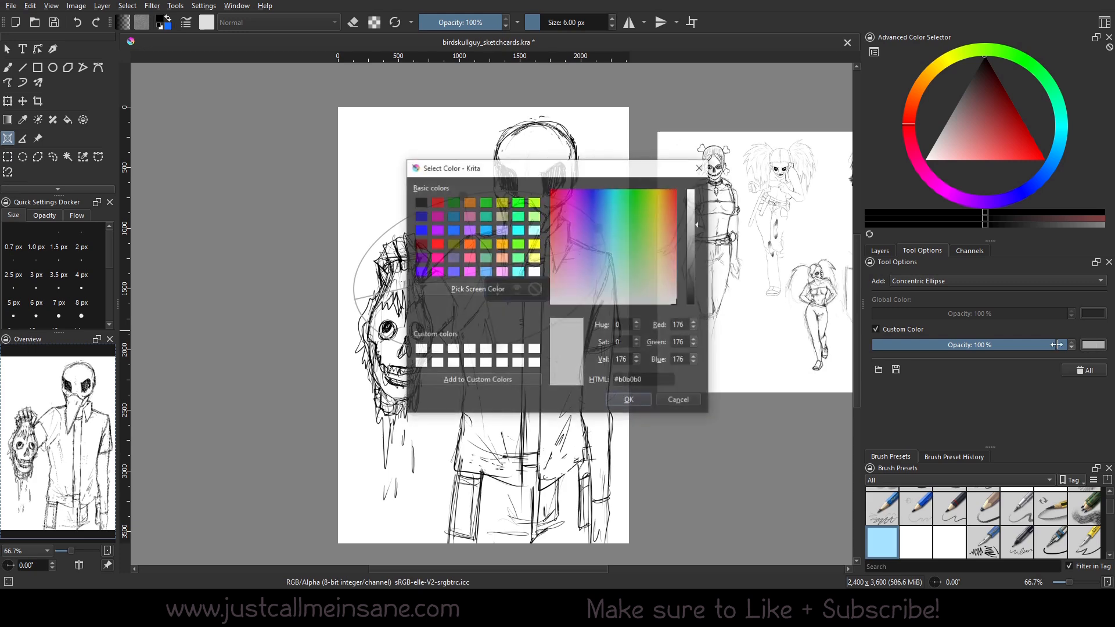
click(469, 216)
click(629, 400)
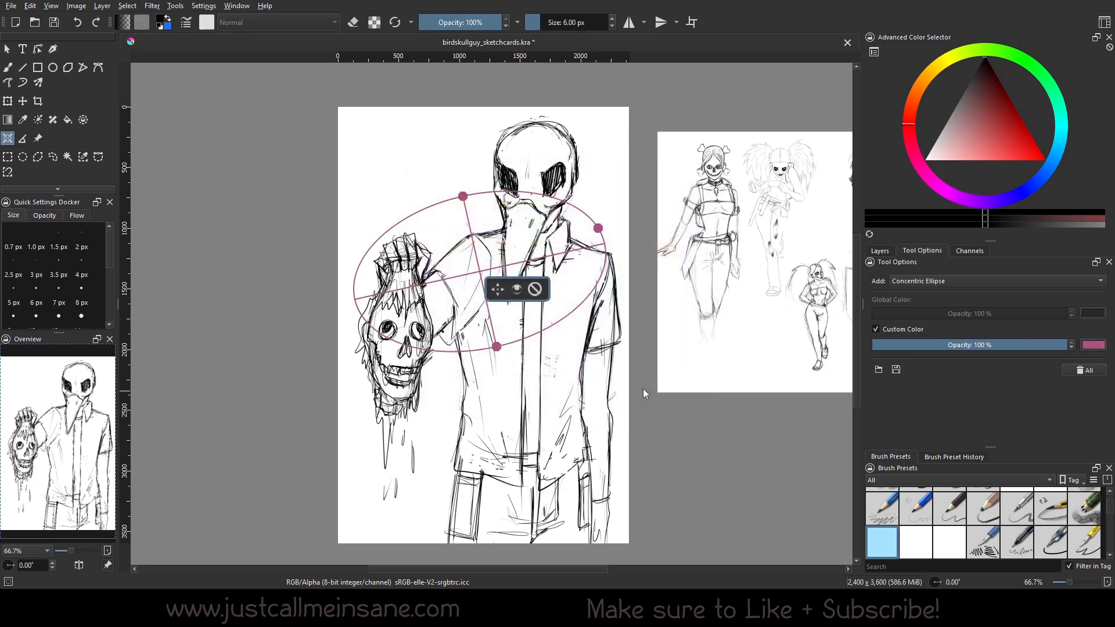
- Add a second Concentric Ellipse assistant running diagonally from the hanging skull across the figure's lower torso
click(510, 391)
click(450, 466)
click(398, 413)
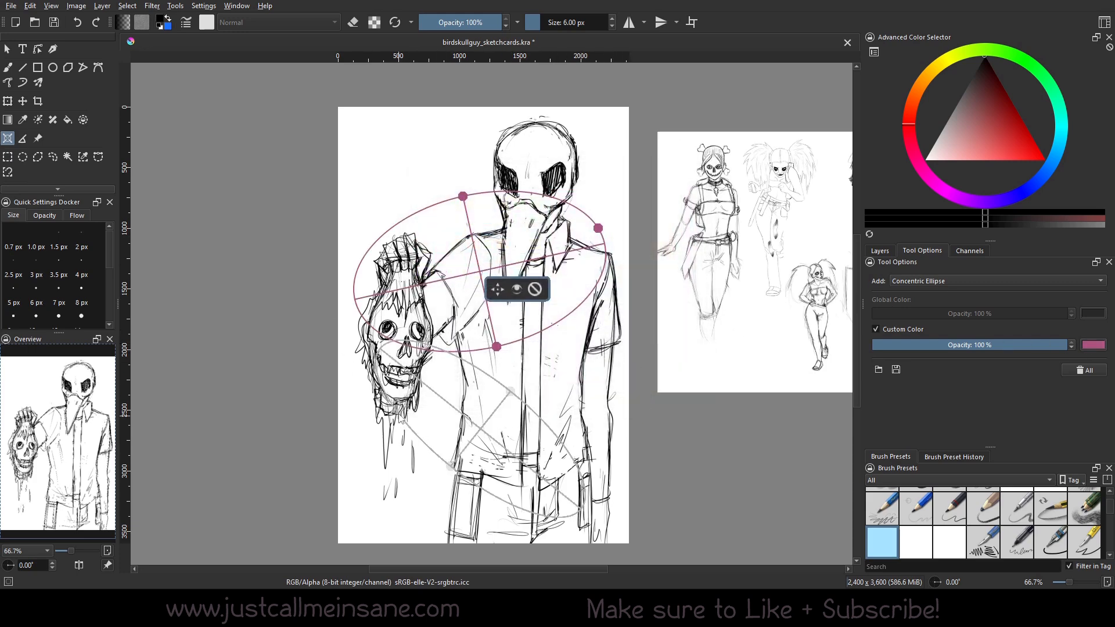
- Give the lower ellipse assistant a custom dark blue color
click(875, 329)
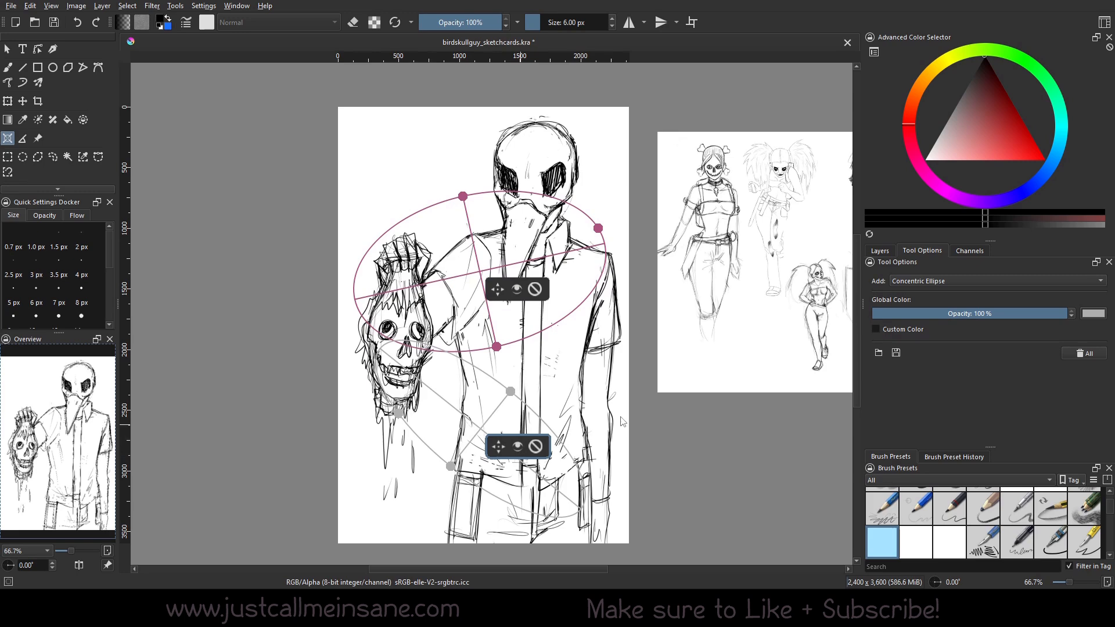
click(876, 329)
click(1092, 346)
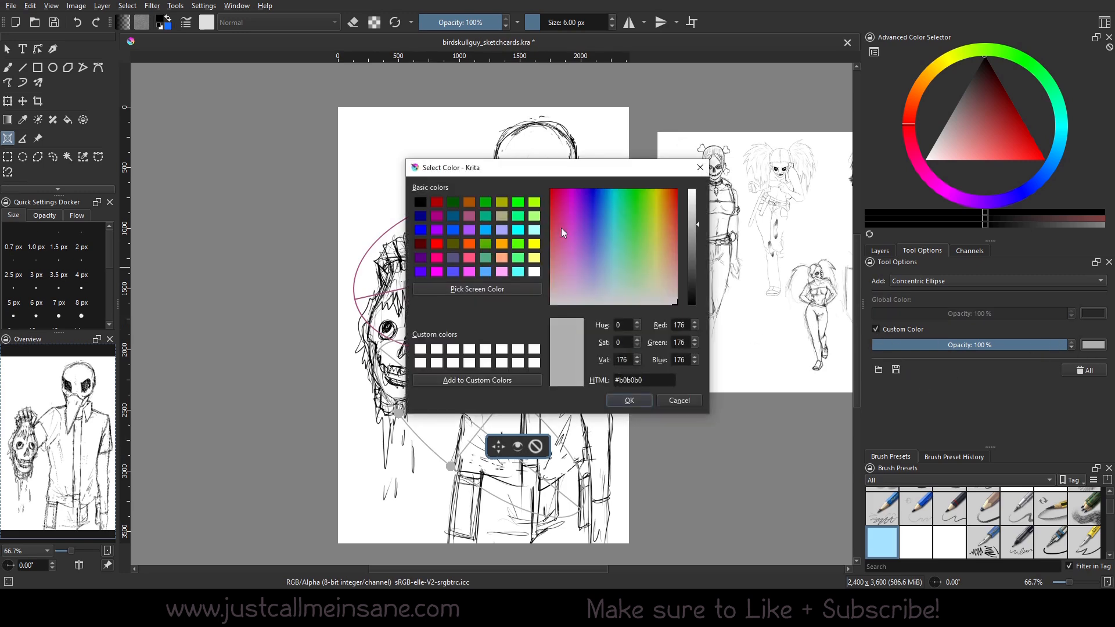
click(486, 202)
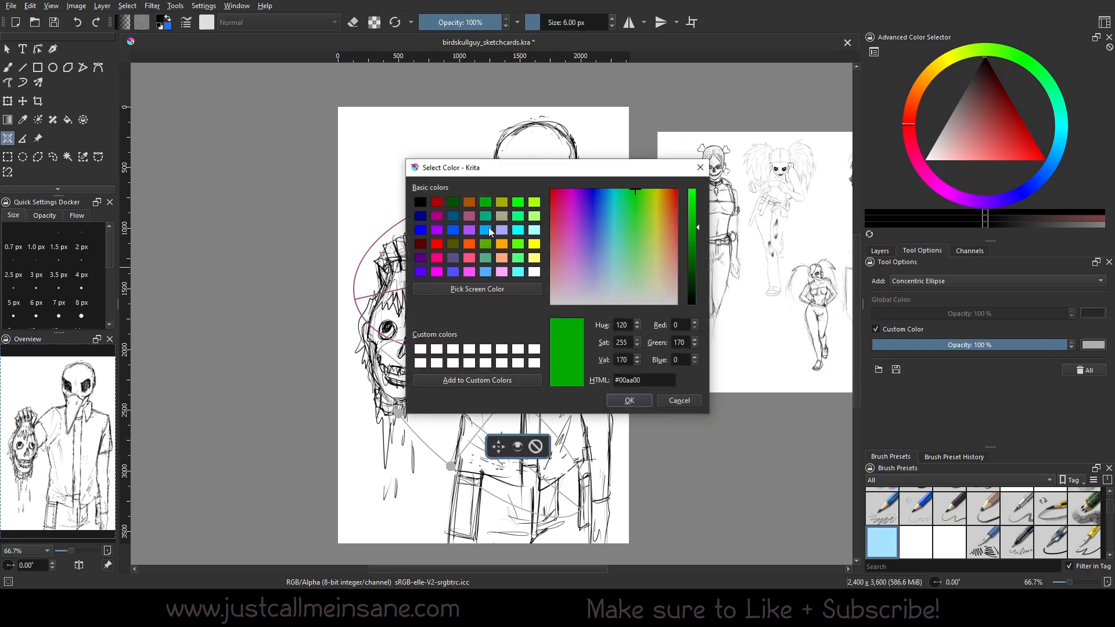
click(453, 202)
click(453, 216)
click(629, 400)
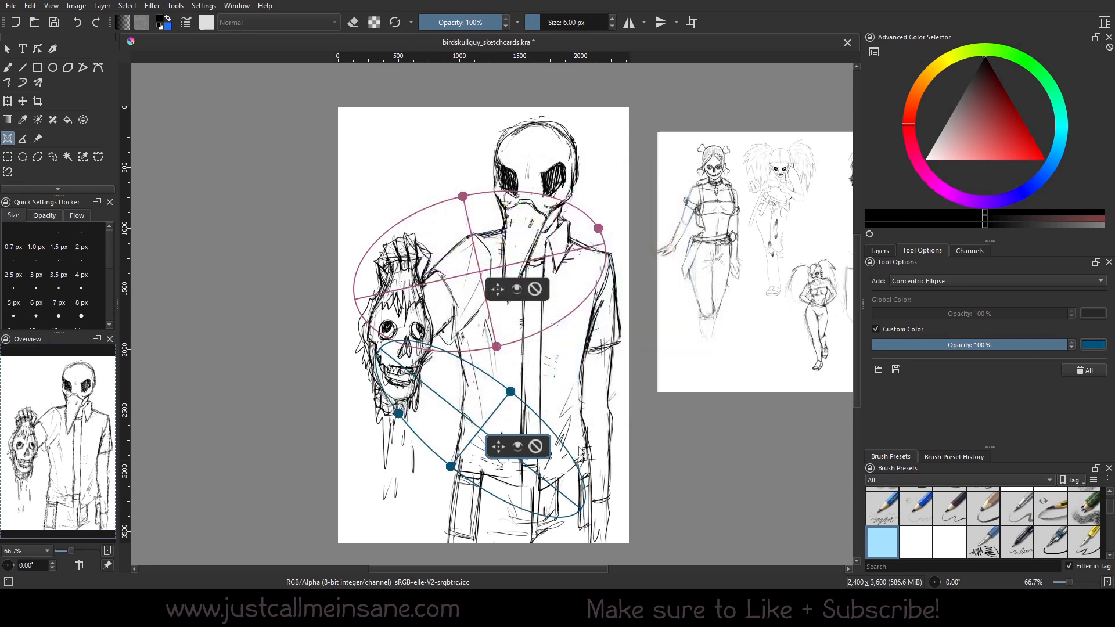
- Reshape the blue ellipse into a near circle and move the pink ellipse up over the figure's face and shoulders
drag(500, 385, 525, 363)
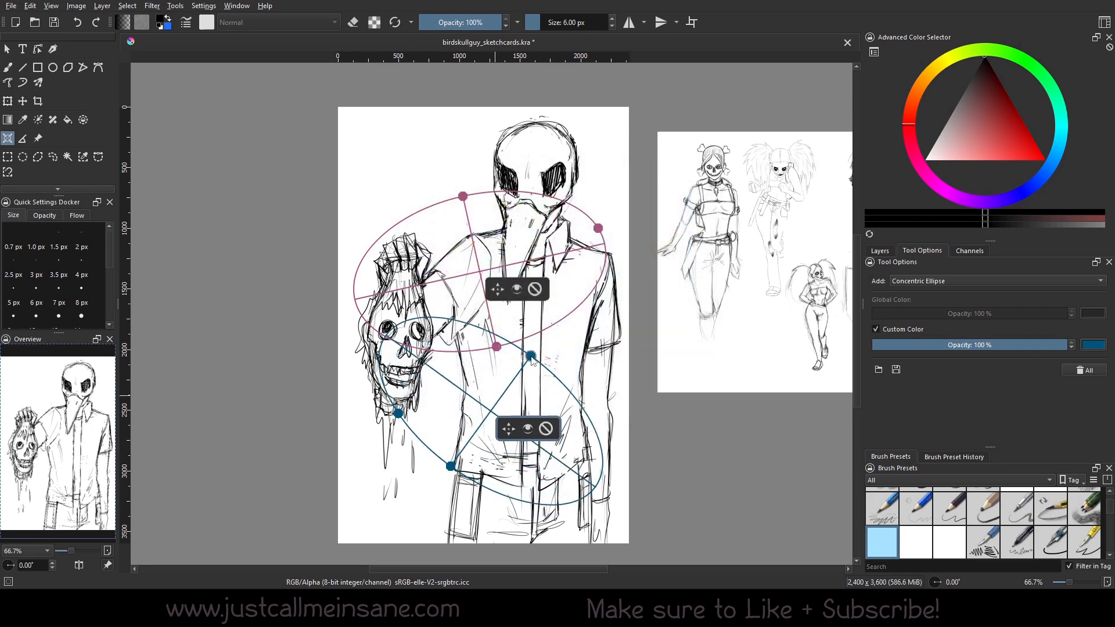
drag(453, 468, 433, 511)
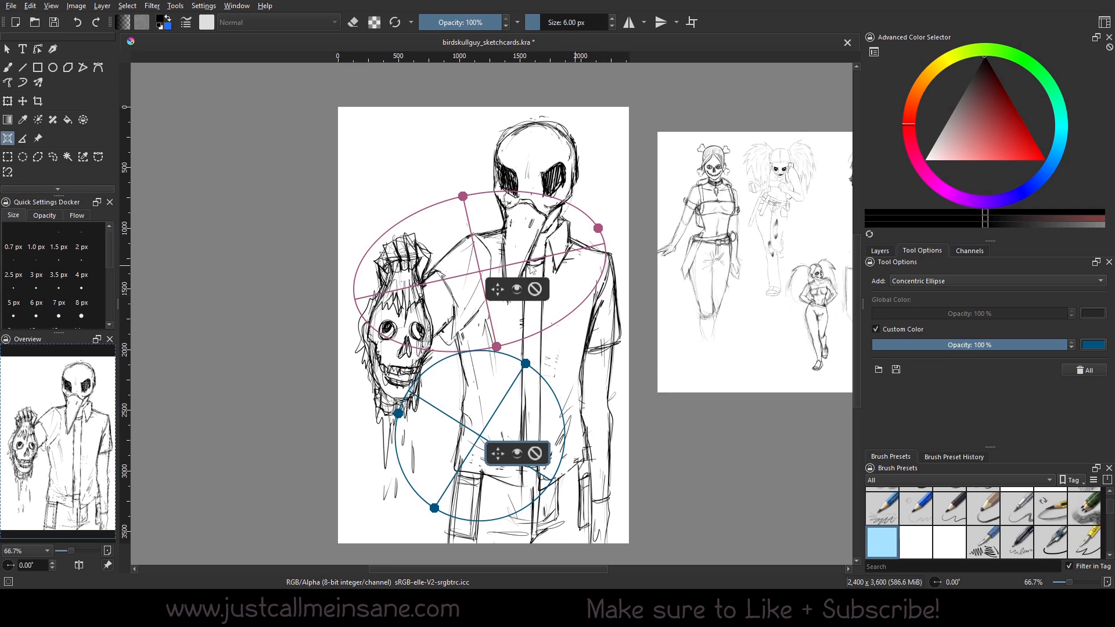
drag(500, 297, 506, 251)
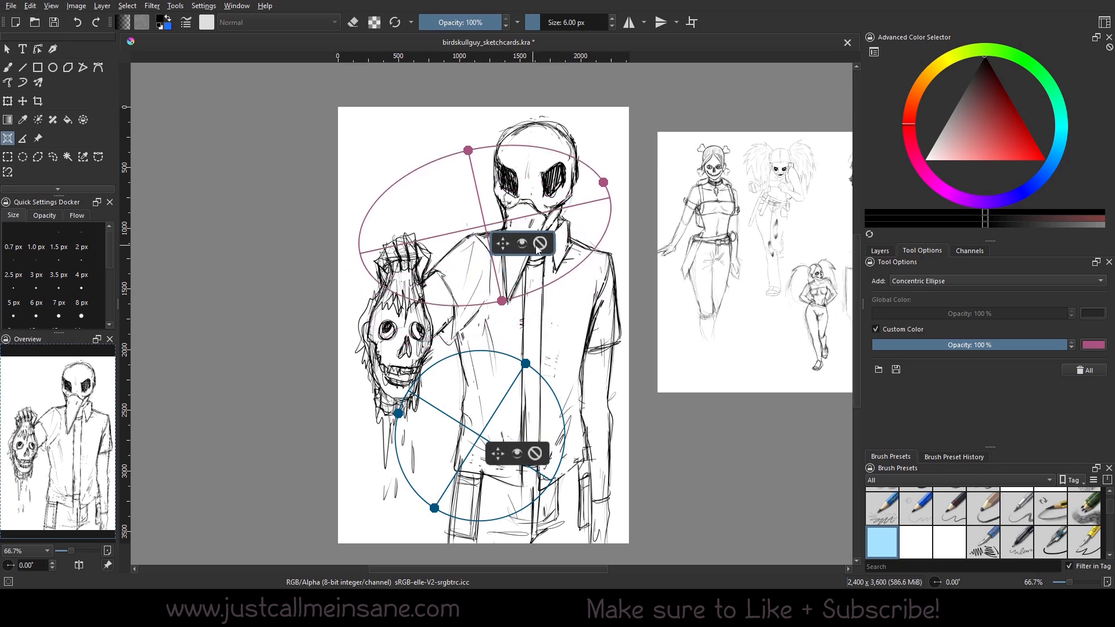
mouse_move(505, 238)
mouse_down()
mouse_move(496, 255)
mouse_move(511, 251)
mouse_up()
- Toggle the pink ellipse assistant's visibility off and on, checking the canvas with the Freehand Brush while it is hidden
click(532, 258)
click(532, 258)
click(532, 258)
click(533, 259)
click(533, 258)
click(532, 258)
click(533, 258)
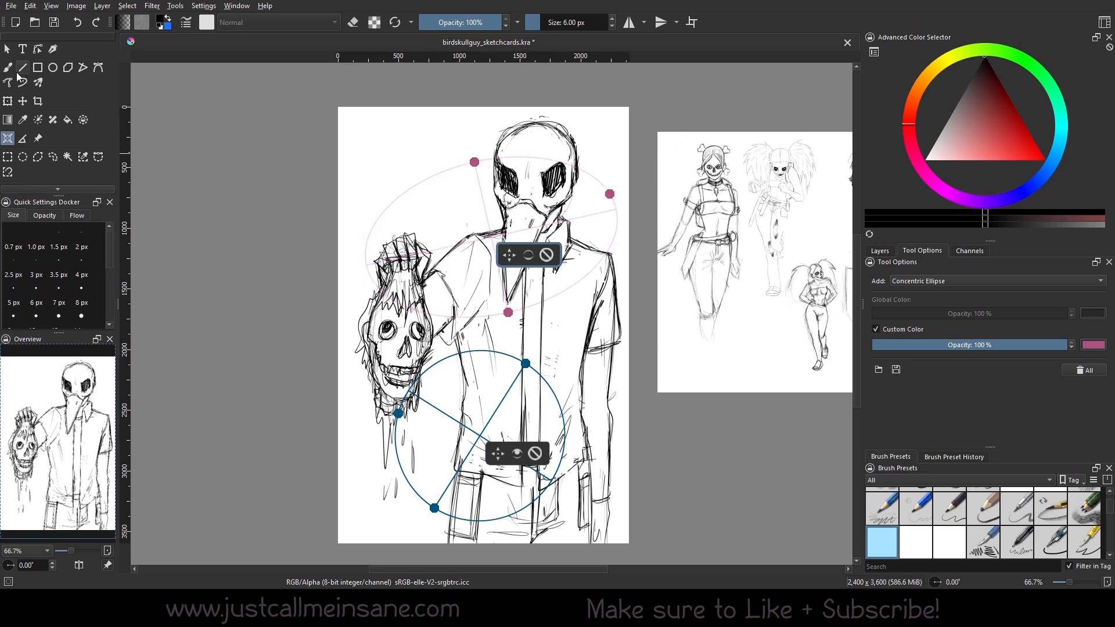
click(7, 67)
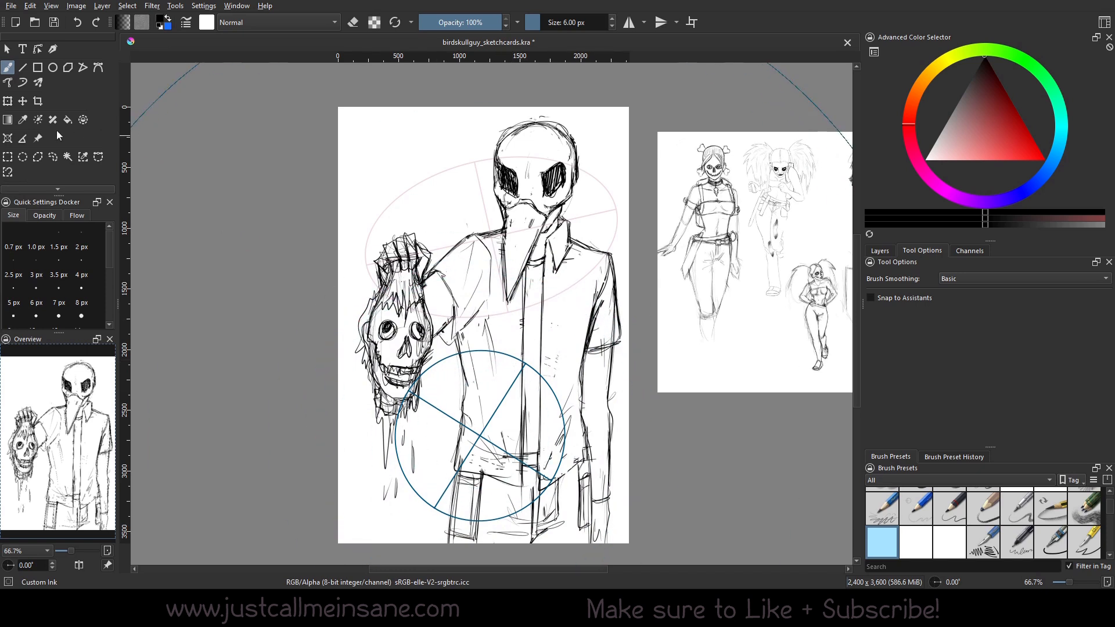
click(7, 138)
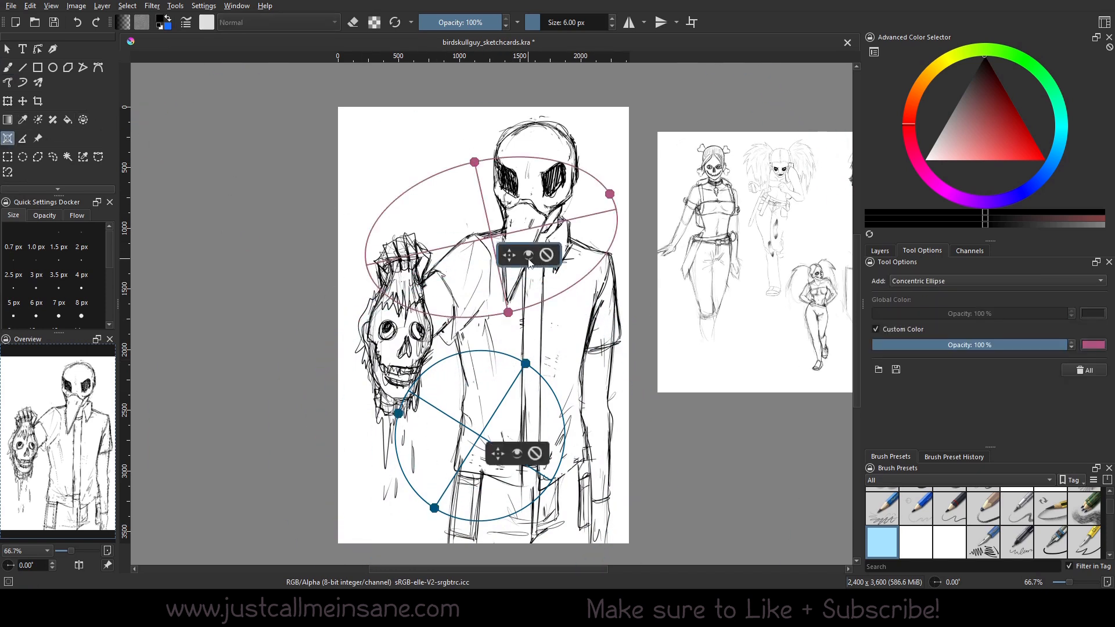
- Try to paint with the Freehand Brush over the figure inside the pink ellipse, checking the layer list
click(7, 67)
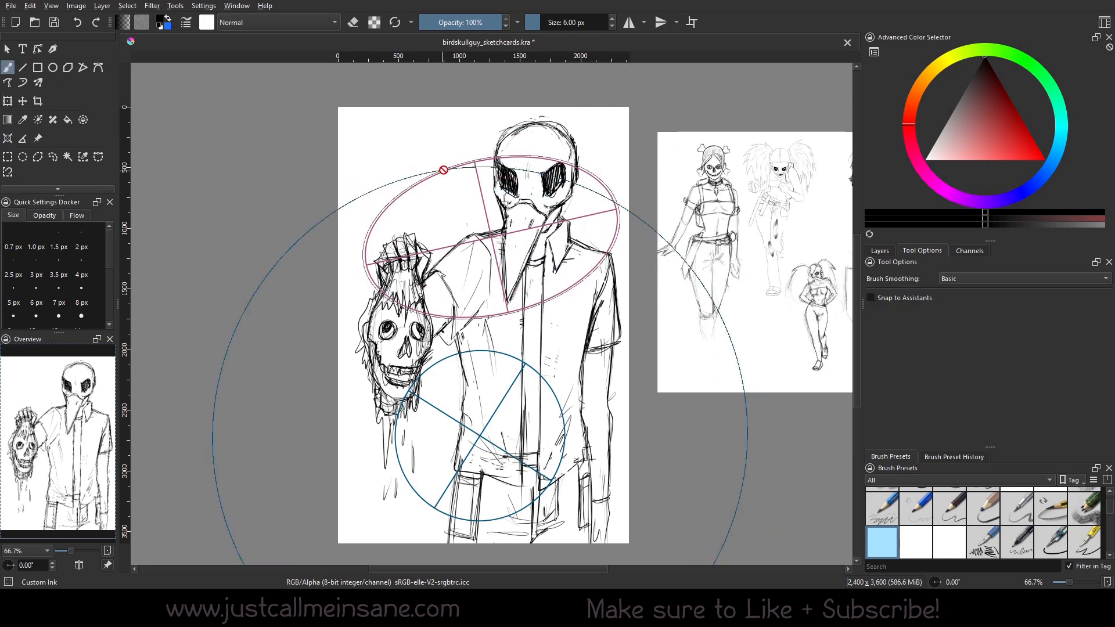
click(532, 180)
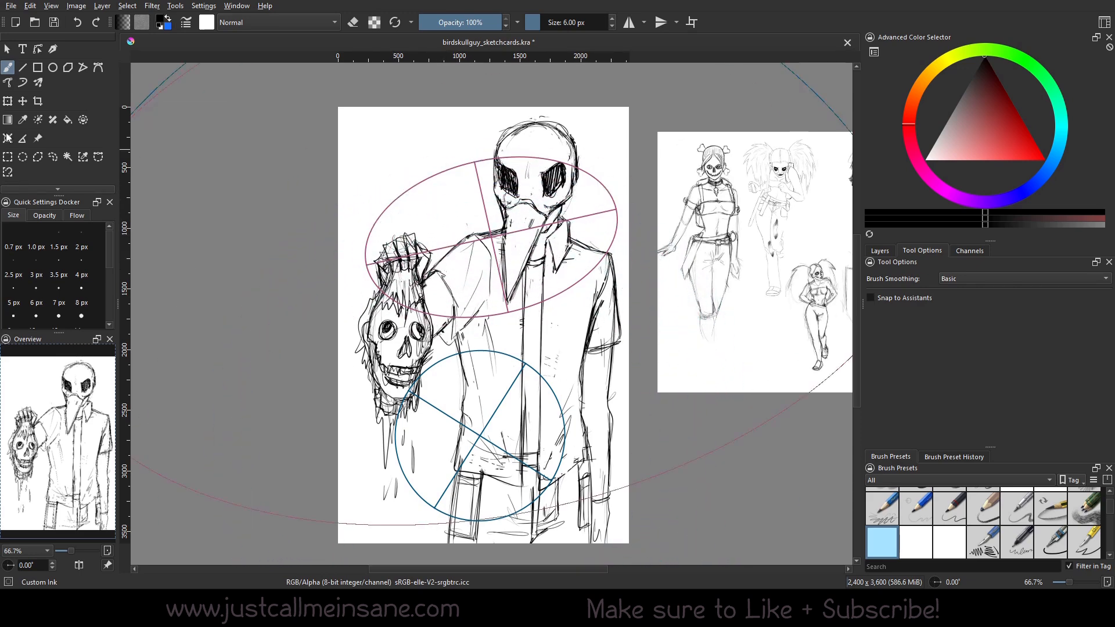
click(879, 250)
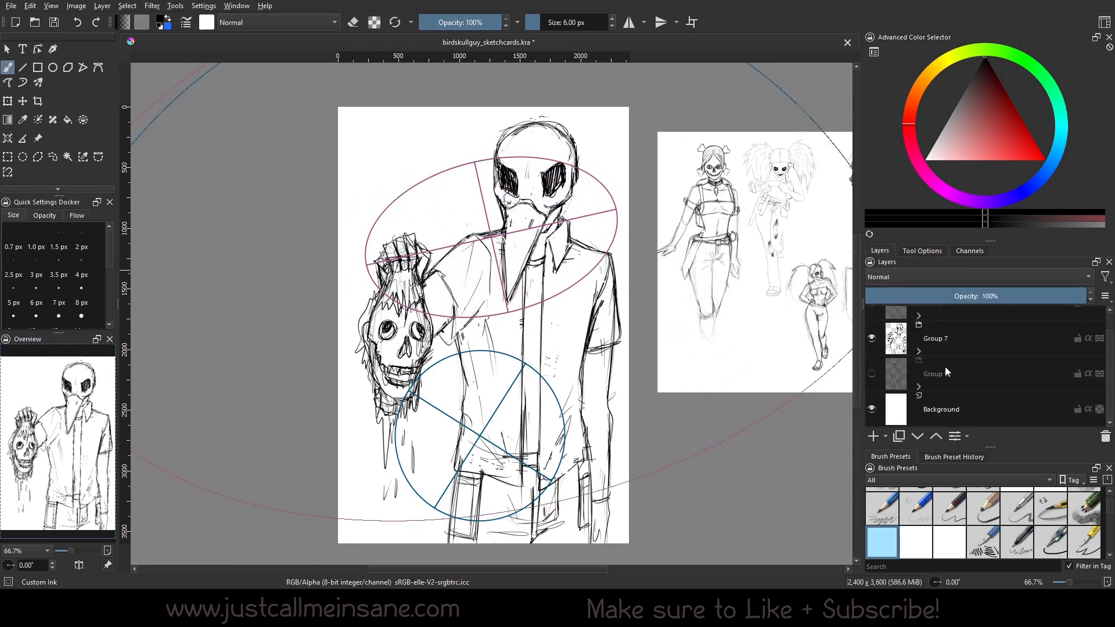
scroll(941, 371, up, 1)
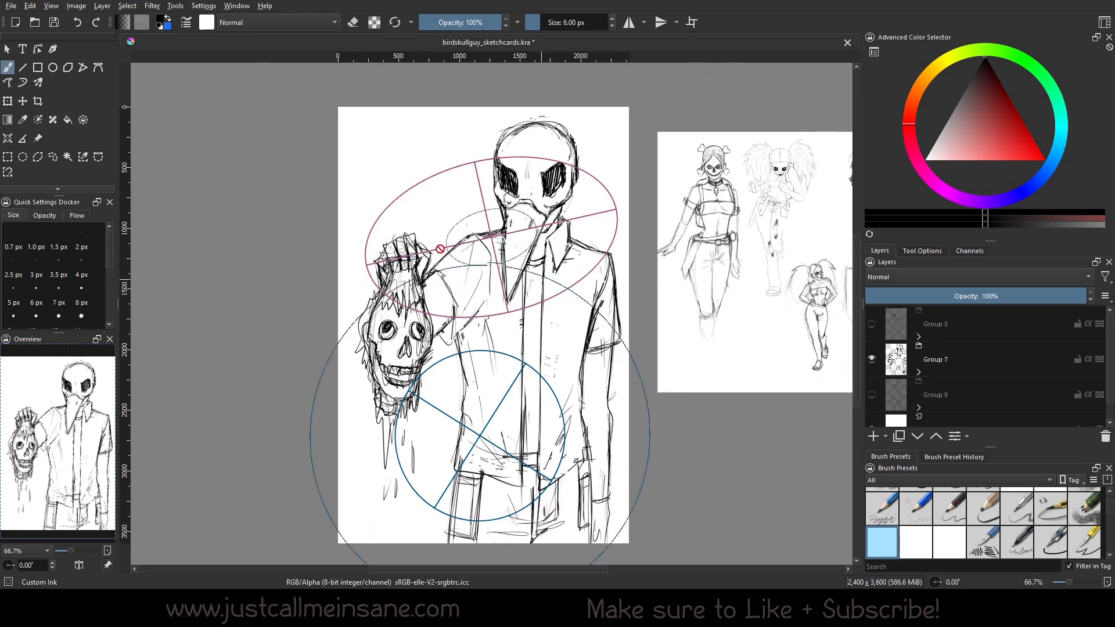
click(479, 230)
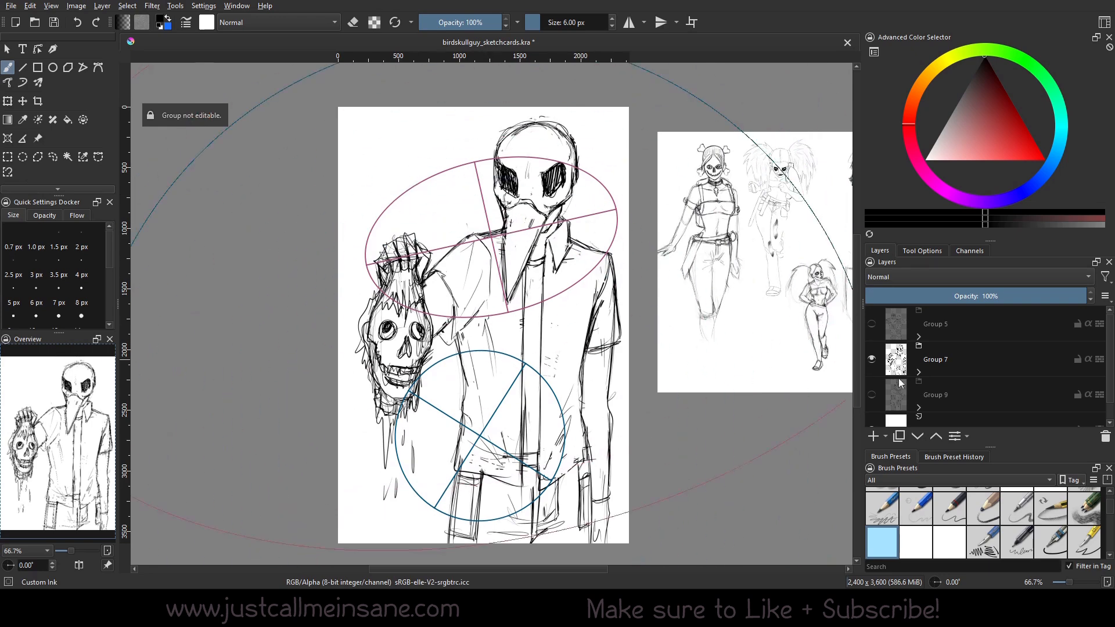
- Delete the pink ellipse assistant over the figure's face and shoulders with the Assistant tool
click(8, 138)
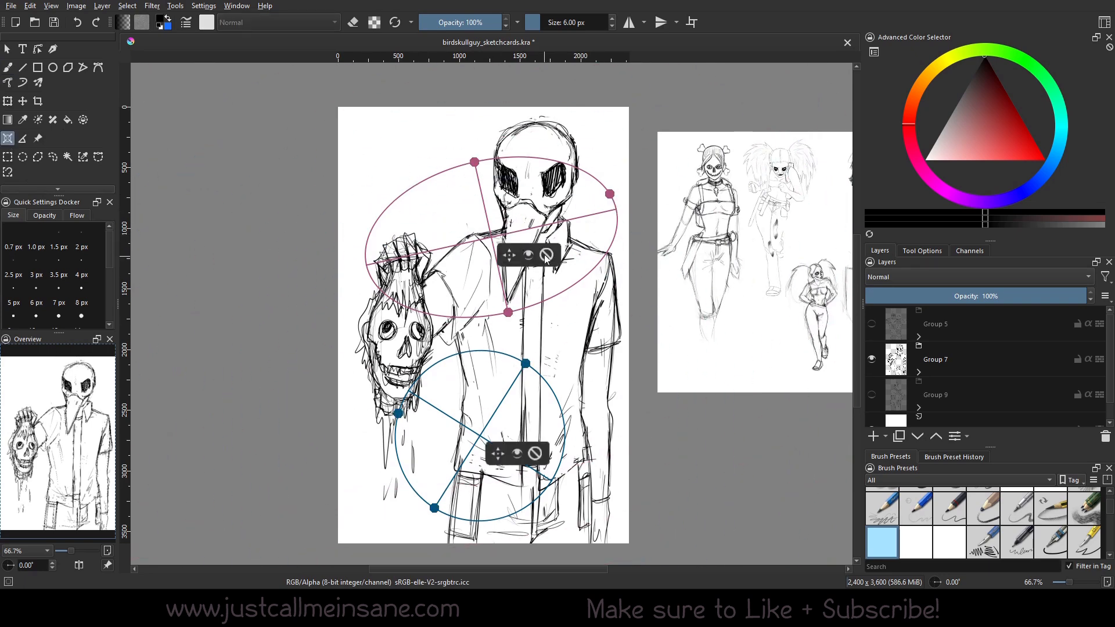
click(911, 253)
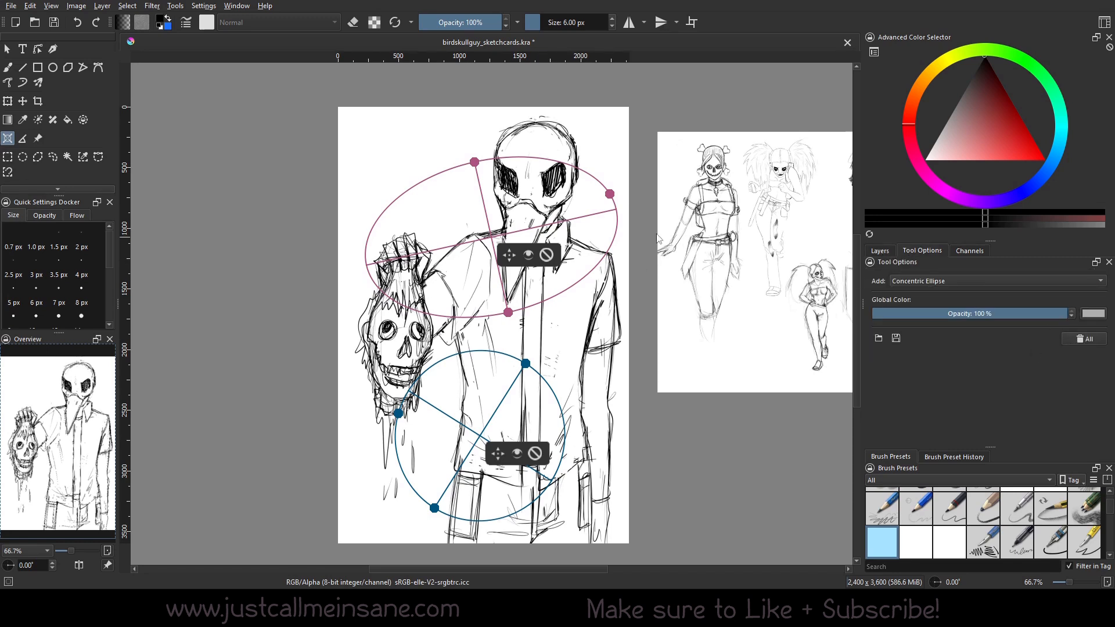
click(546, 255)
- Move the blue circle assistant up over the figure's torso and delete it, undoing the deletion once before removing it again
drag(497, 454, 502, 313)
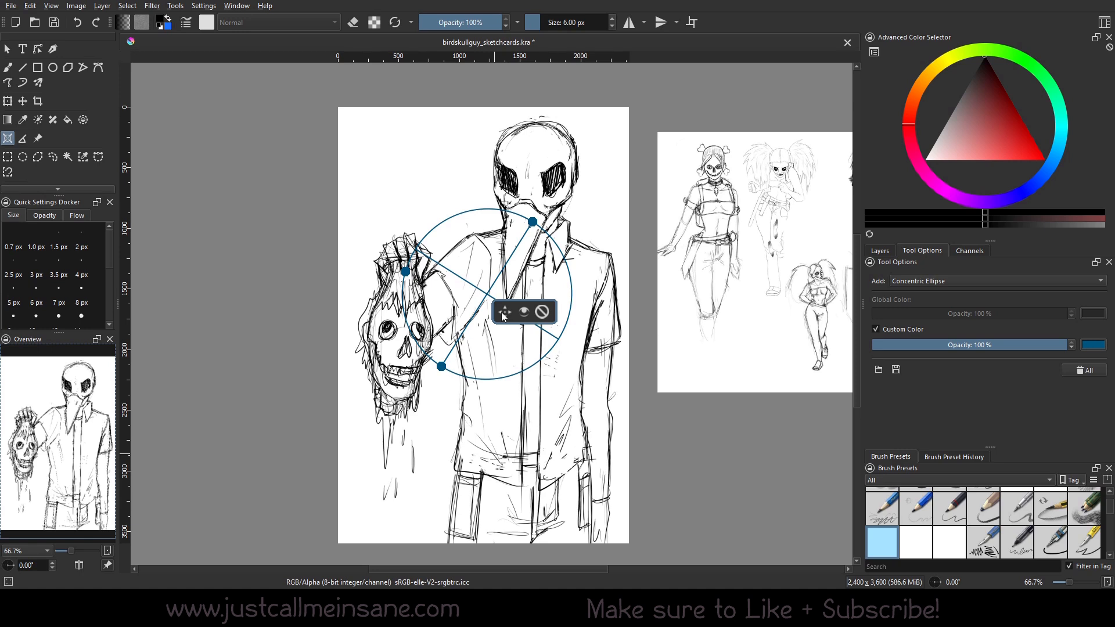
drag(502, 314, 498, 367)
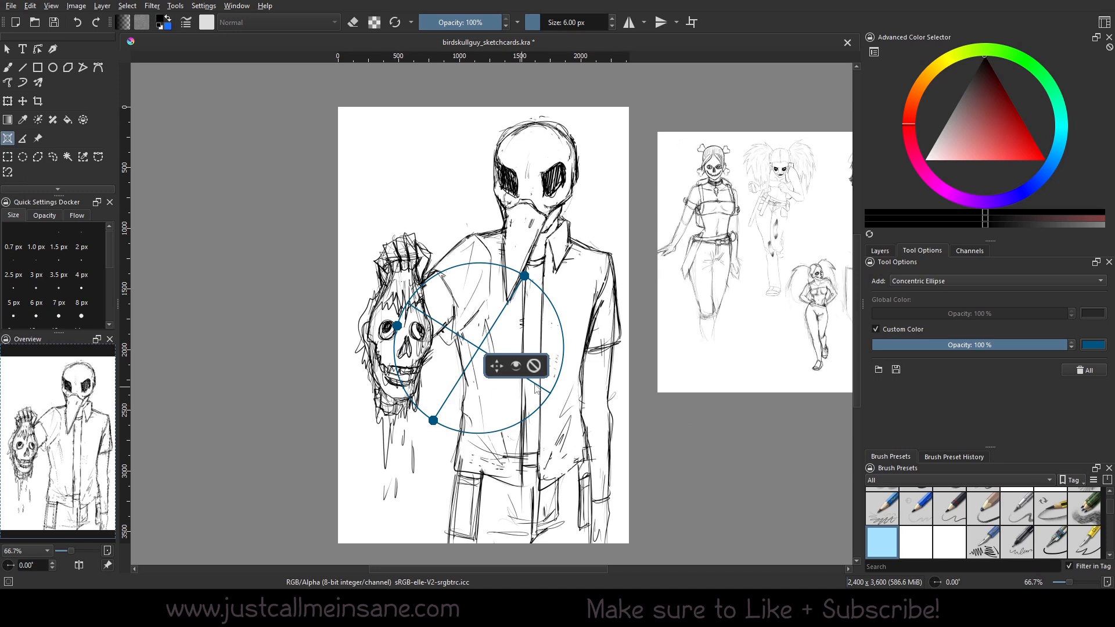
click(534, 365)
key(ctrl+z)
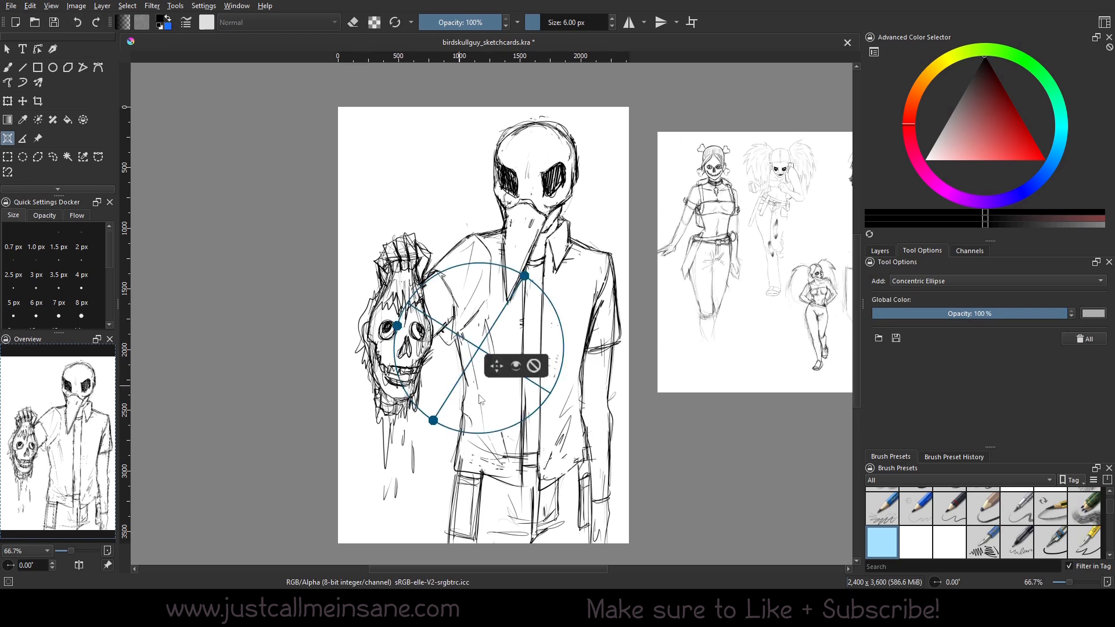
click(534, 366)
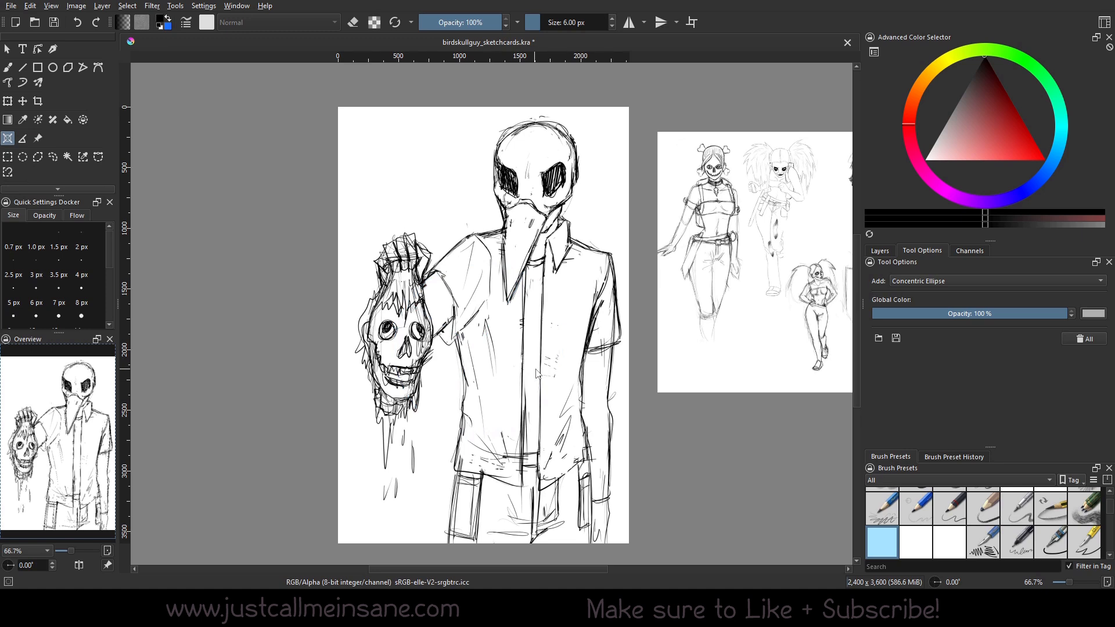
- Review the assistant types that can be added, from 2 Point Perspective to Vanishing Point, keeping Concentric Ellipse selected
click(953, 280)
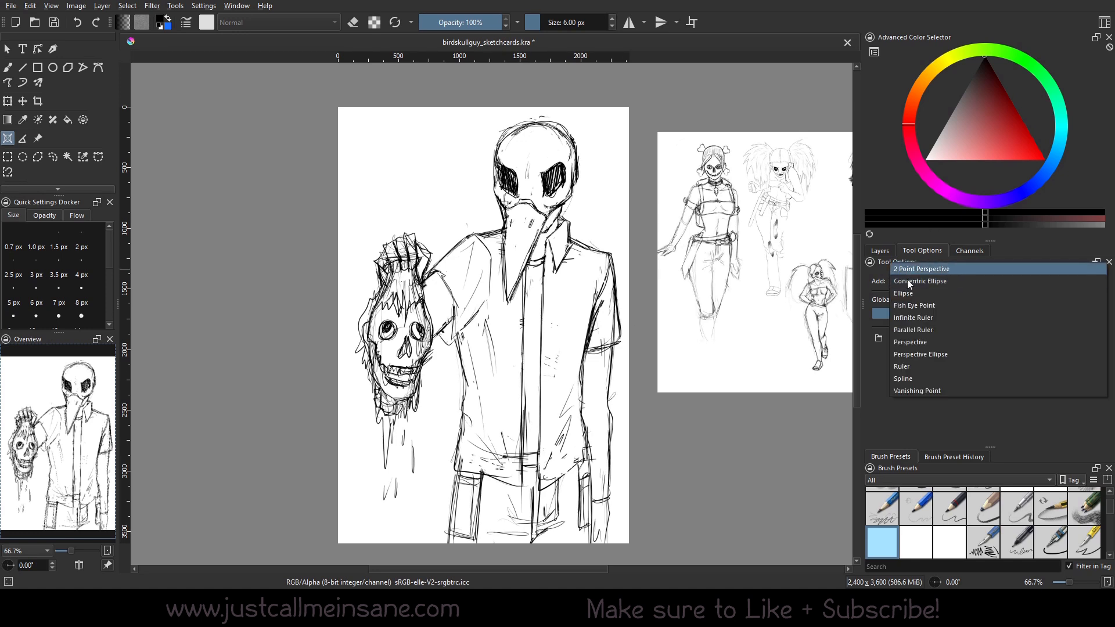
click(951, 281)
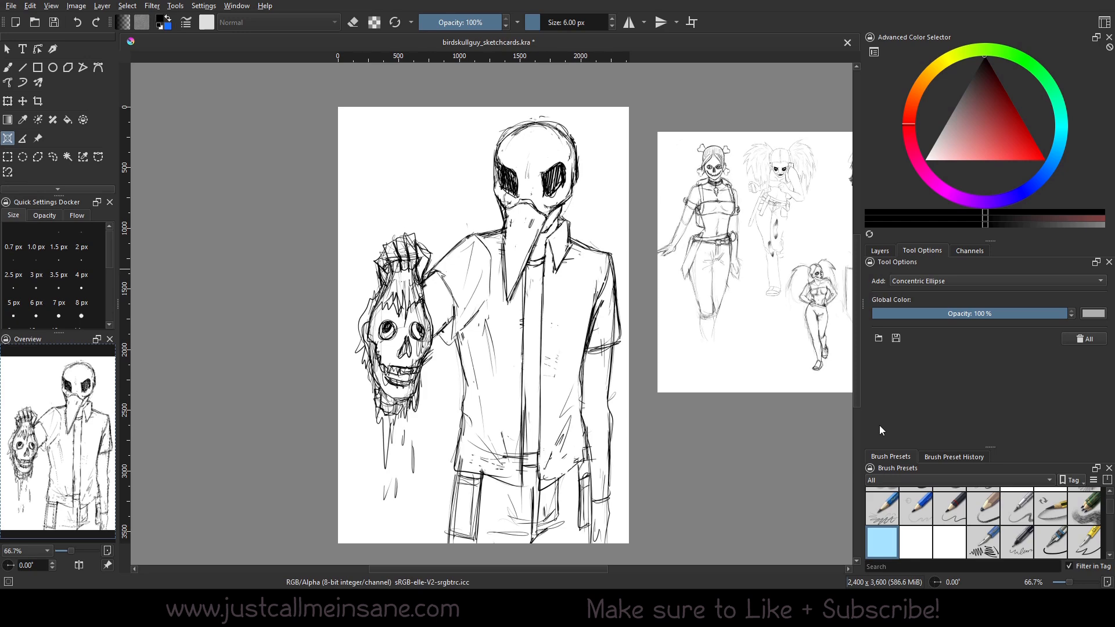
click(895, 282)
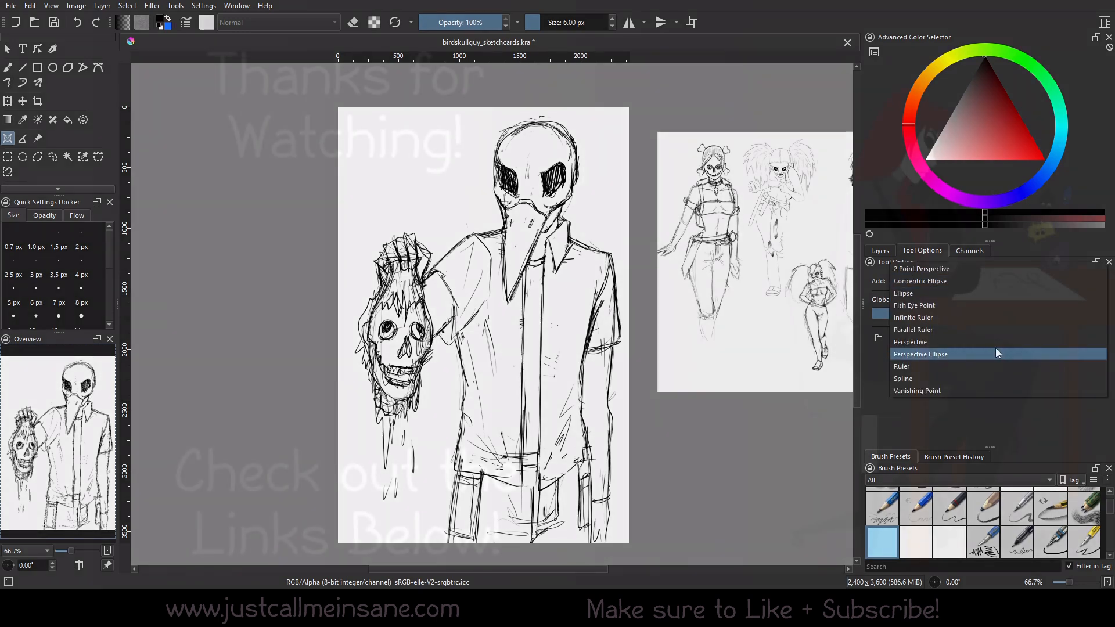